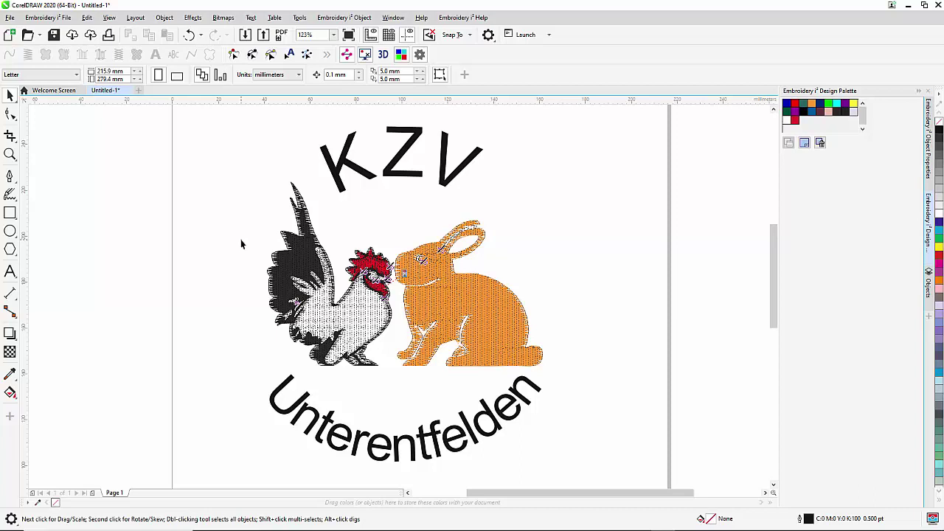
- Open the curve tools flyout from the Freehand tool in the toolbox
left_click(12, 178)
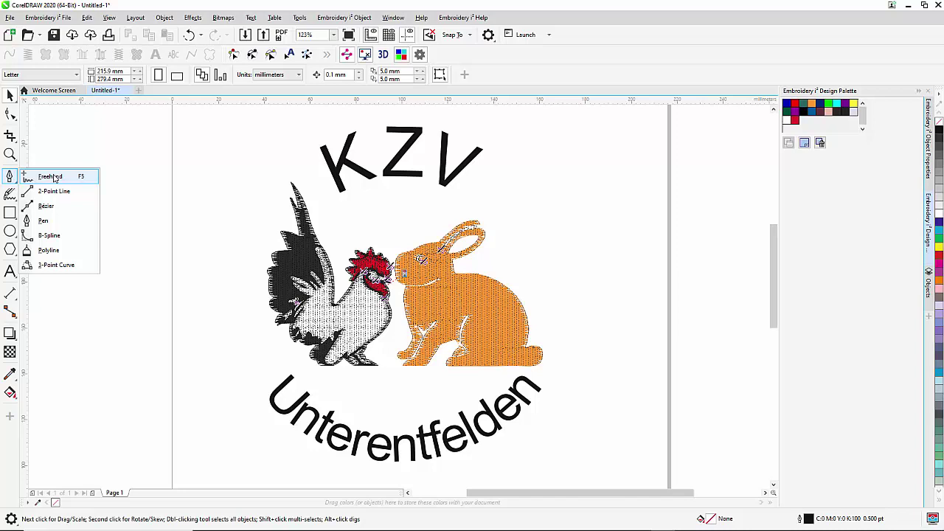
- Draw two 3-point arcs, one beneath KZV and one sagging below Unterentfelden
left_click(51, 265)
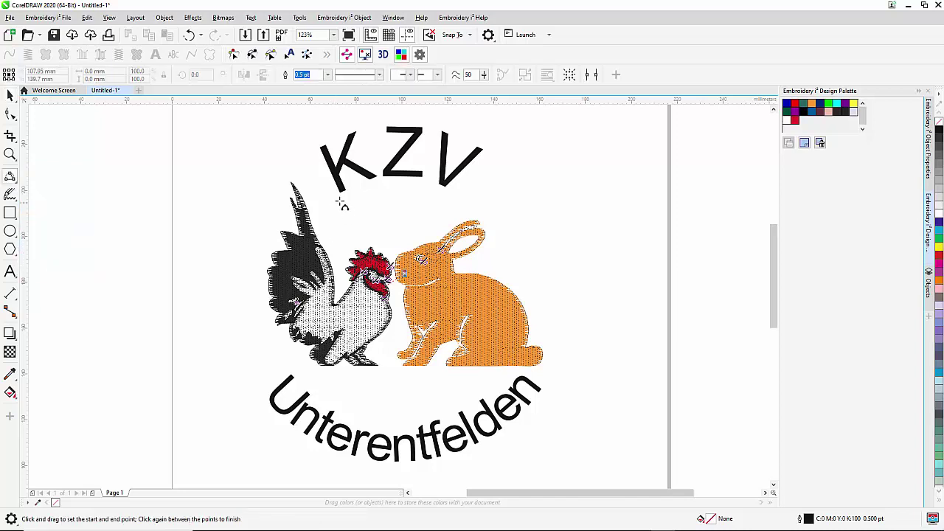
left_click_drag(340, 193, 446, 184)
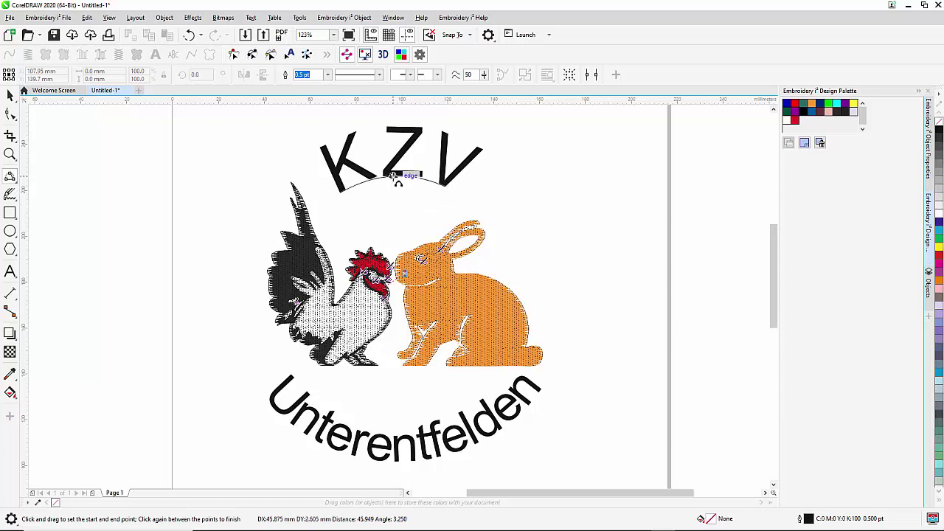
left_click(395, 177)
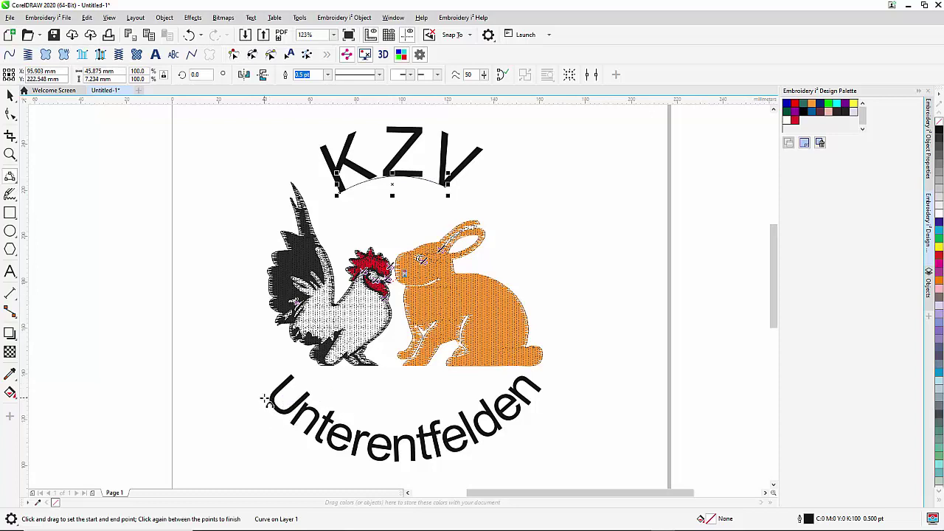
left_click_drag(264, 398, 544, 393)
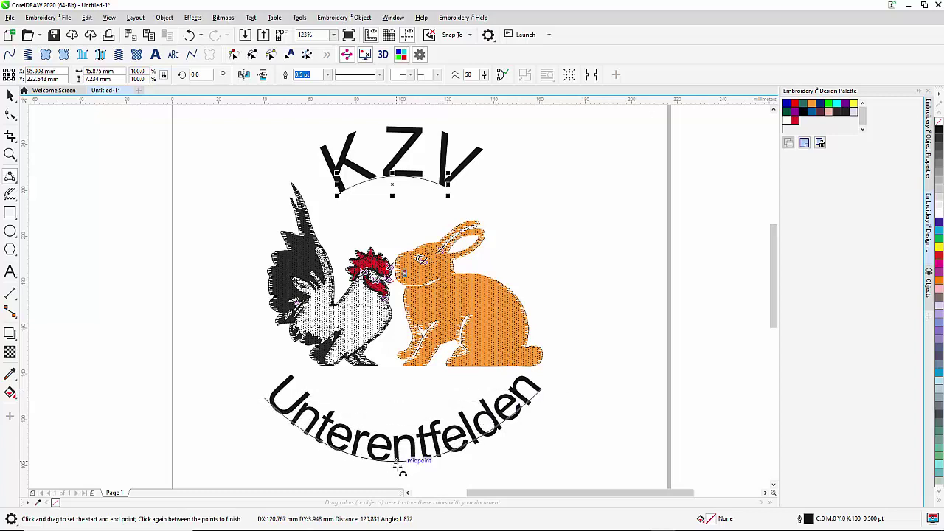
left_click(401, 470)
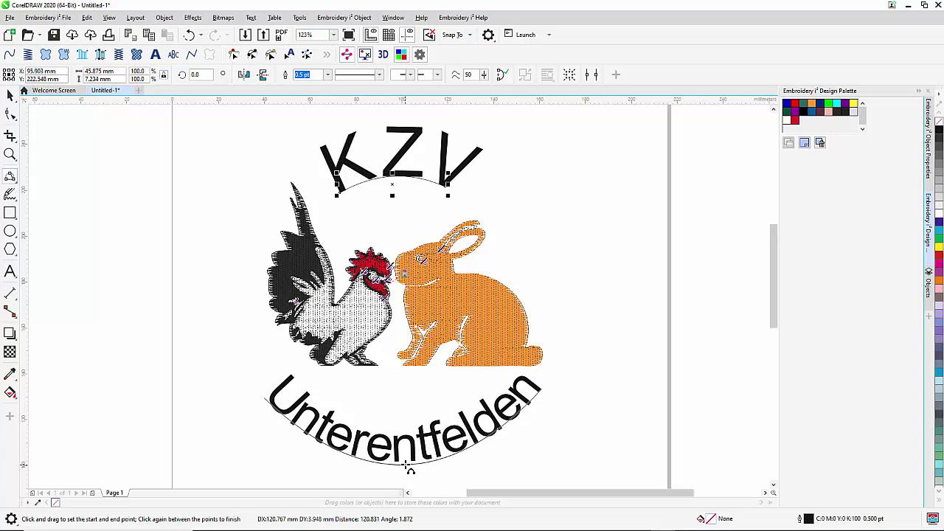
left_click(408, 469)
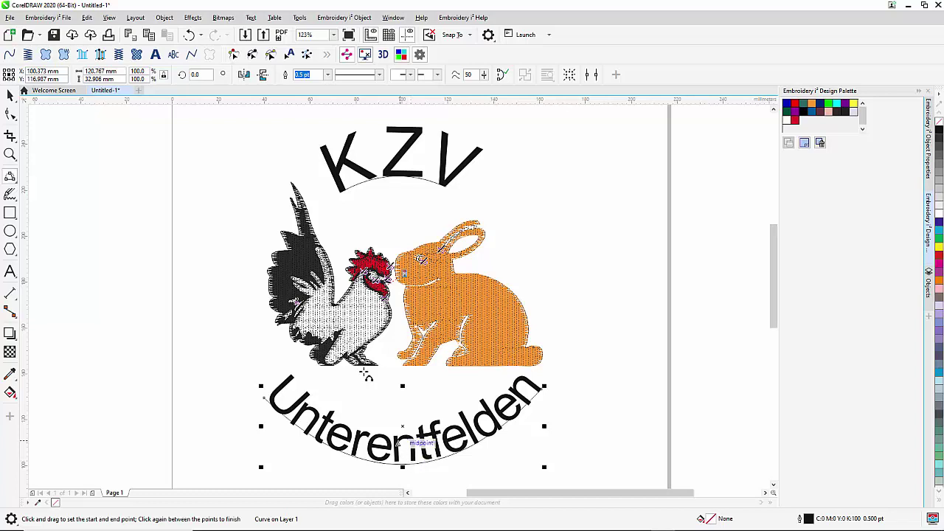
- Select the arc under KZV and generate Embroidery i2 lettering along it
left_click(11, 95)
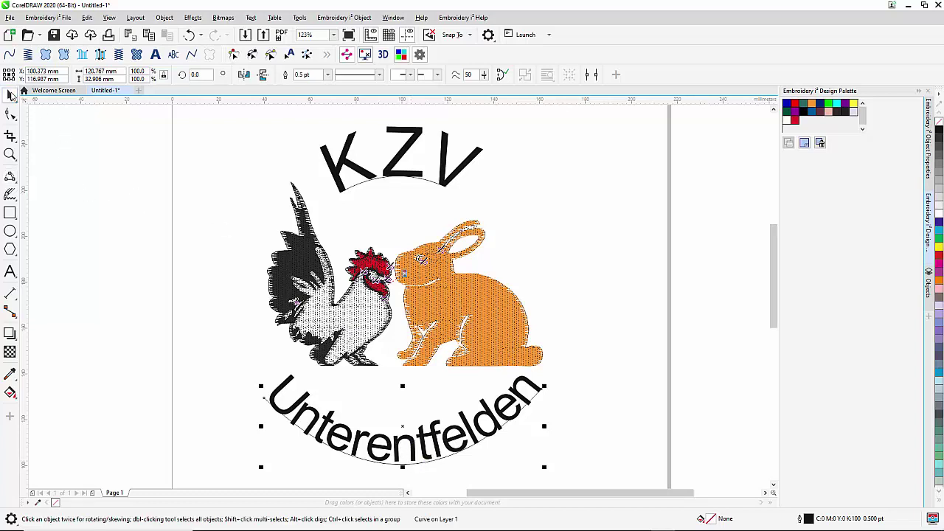
left_click(383, 182)
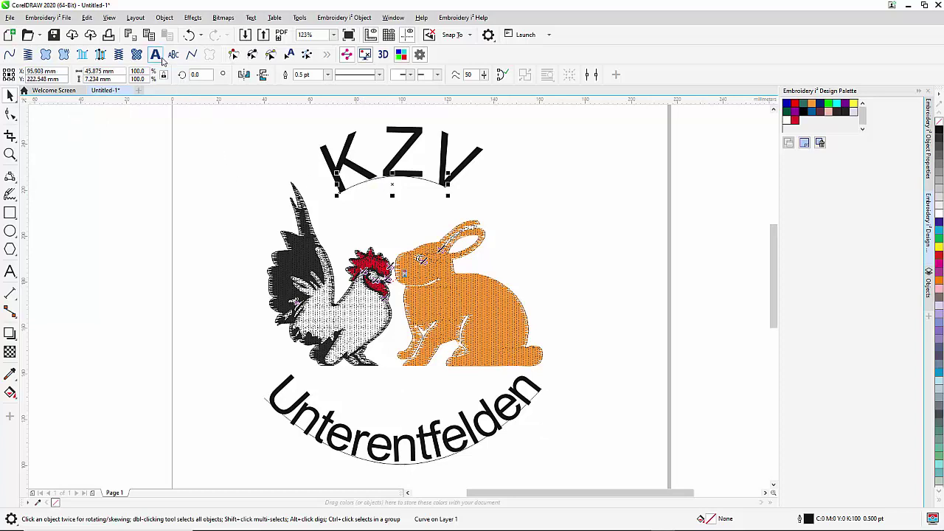
left_click(158, 57)
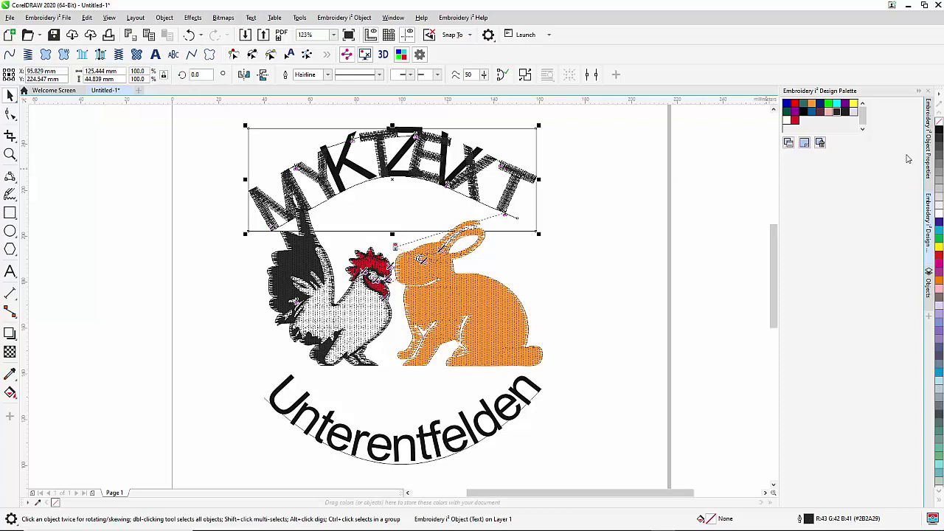
- In Object Properties, replace the MY TEXT placeholder with KZV
left_click(929, 153)
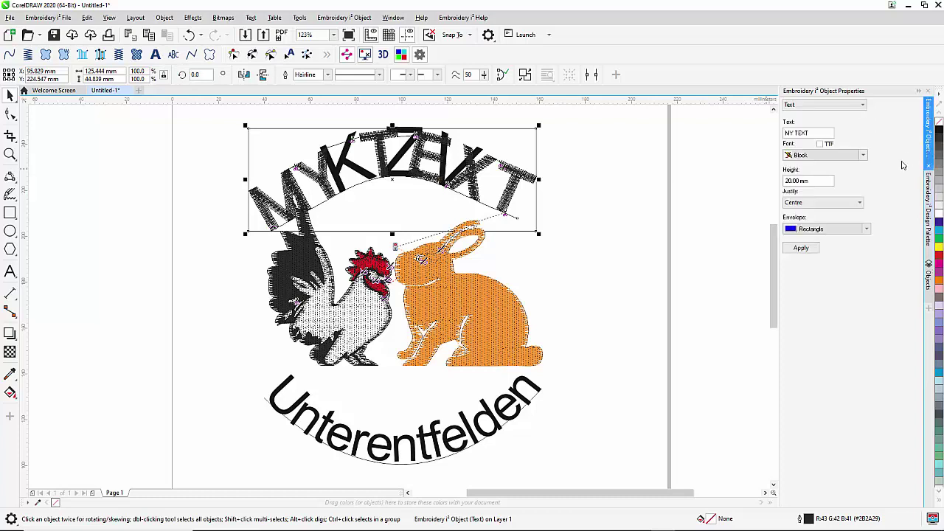
left_click(864, 156)
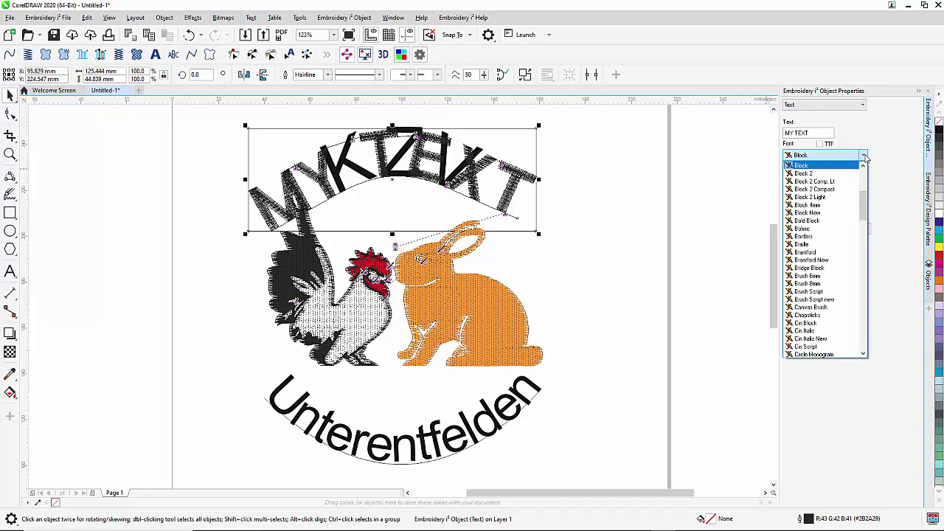
left_click(829, 141)
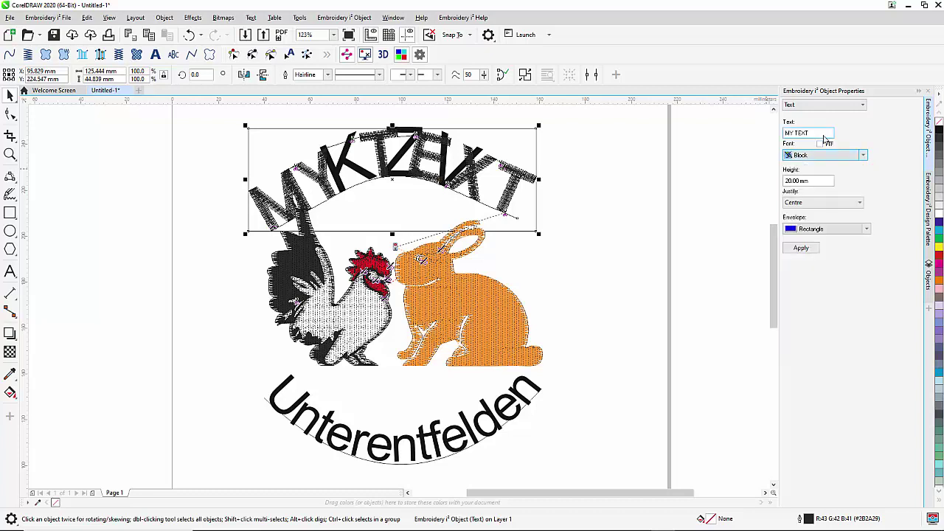
left_click_drag(823, 135, 777, 135)
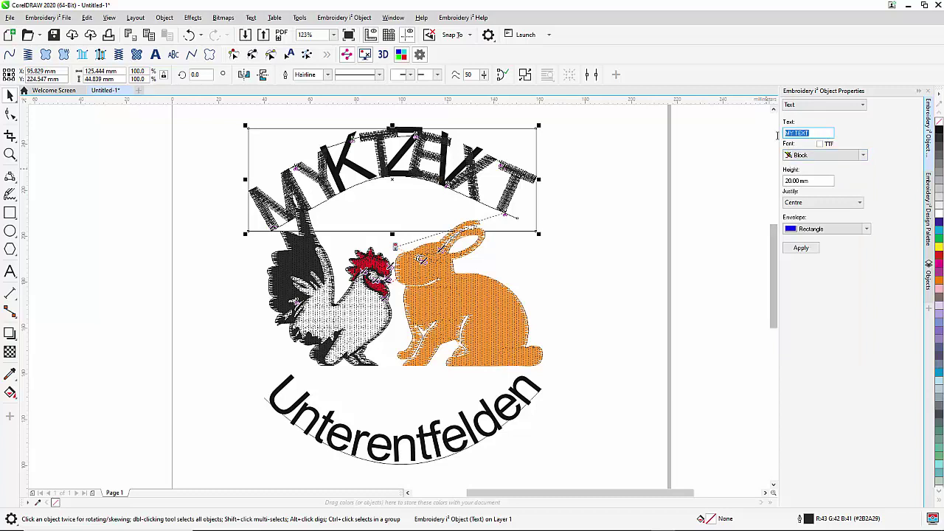
type("KZV")
- Apply the KZV text, then switch the lettering font to Block New and apply
left_click(800, 249)
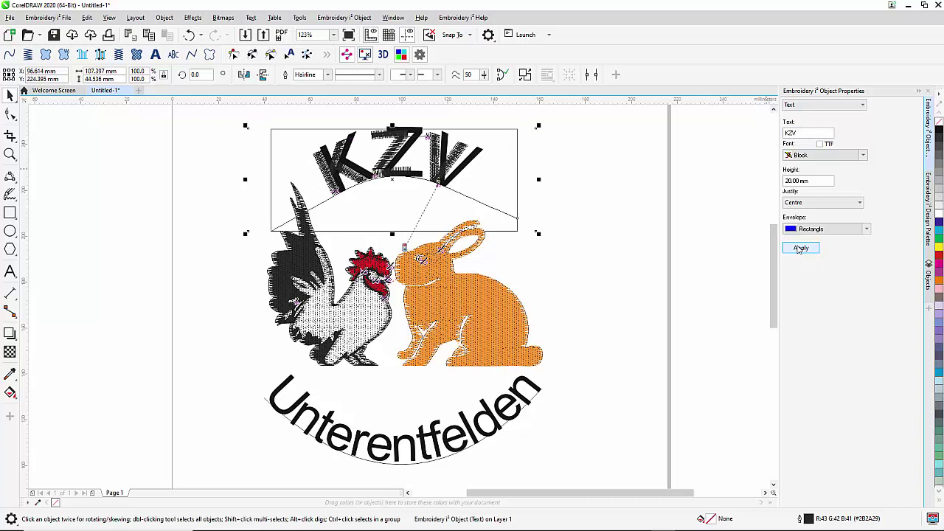
left_click(863, 155)
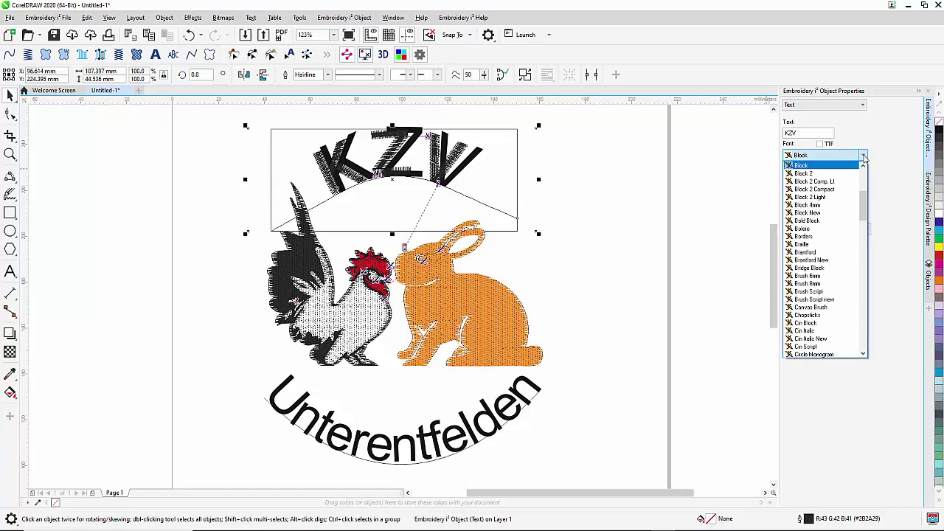
left_click(841, 213)
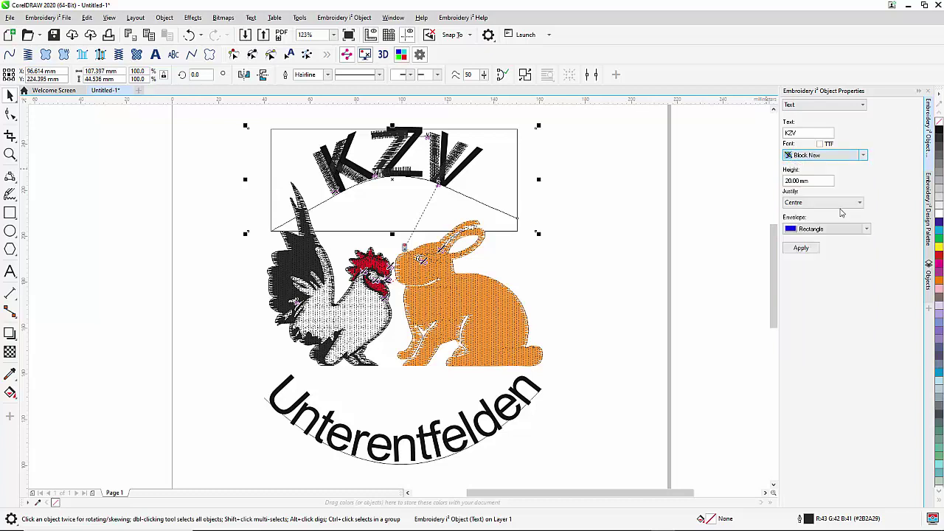
left_click(804, 249)
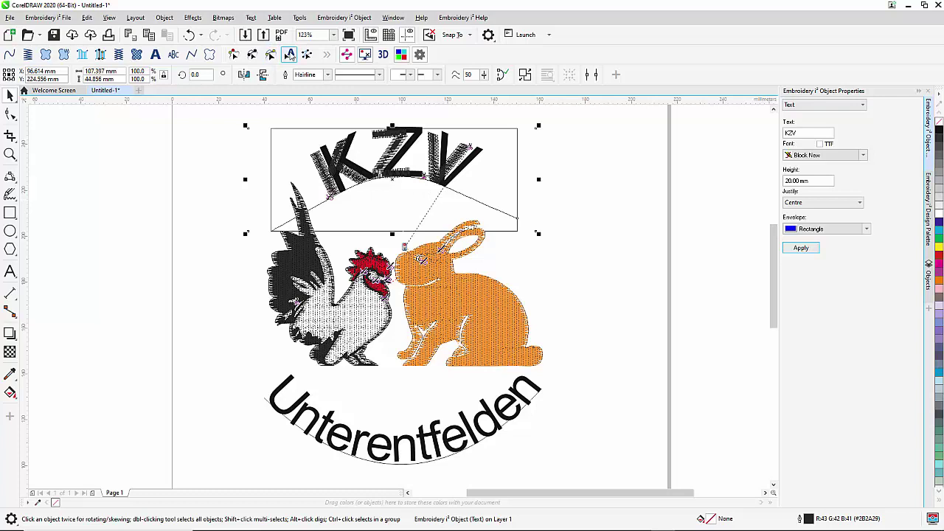
- Adjust the KZV envelope nodes near V, Z and K to tighten the letters along the arc
left_click(290, 55)
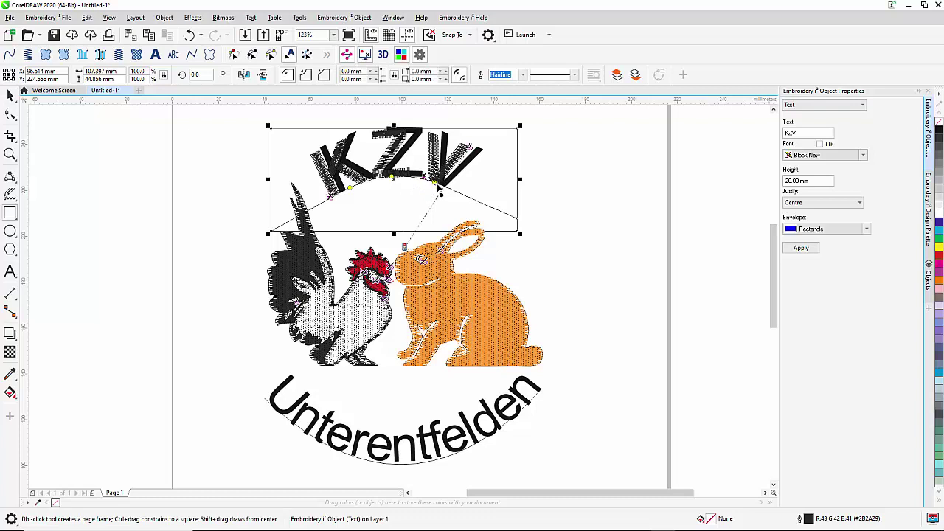
left_click(441, 188)
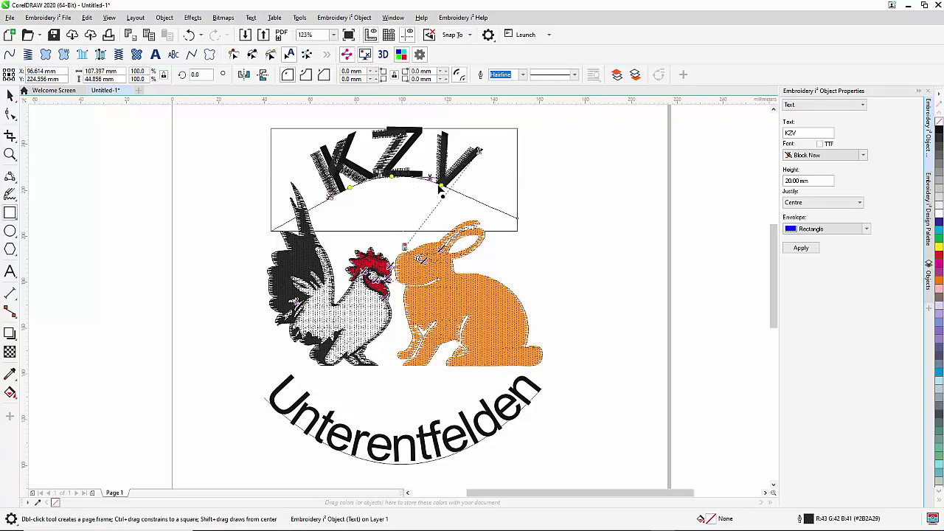
left_click(398, 179)
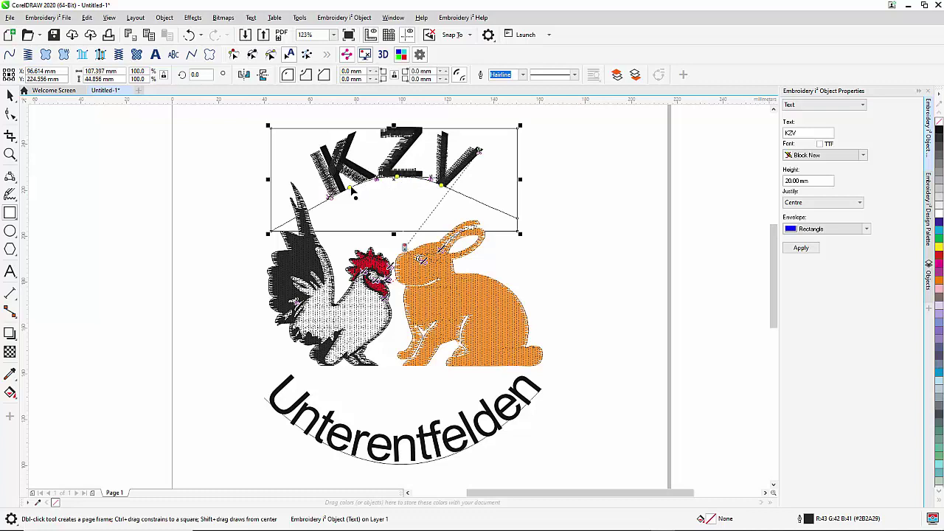
left_click_drag(361, 187, 365, 185)
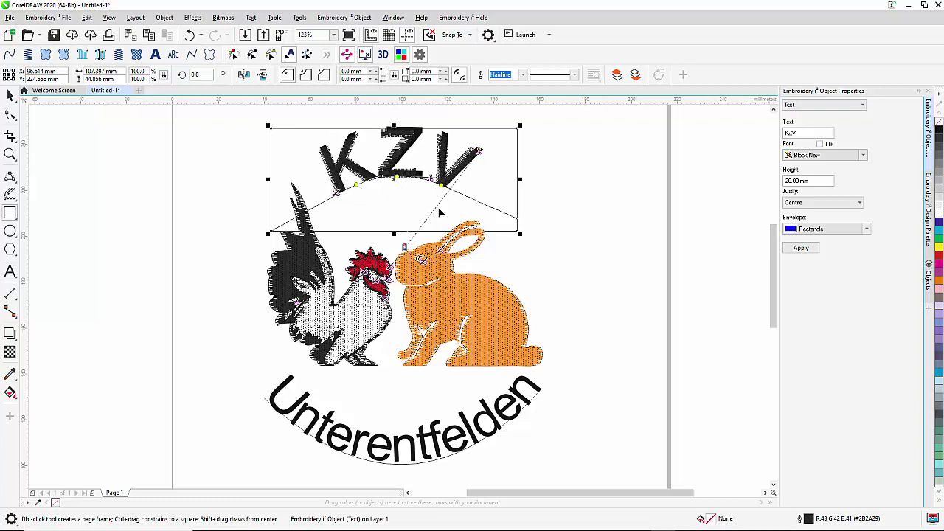
- Delete the original TrueType KZV curve, keeping only the embroidered KZV lettering
left_click(10, 97)
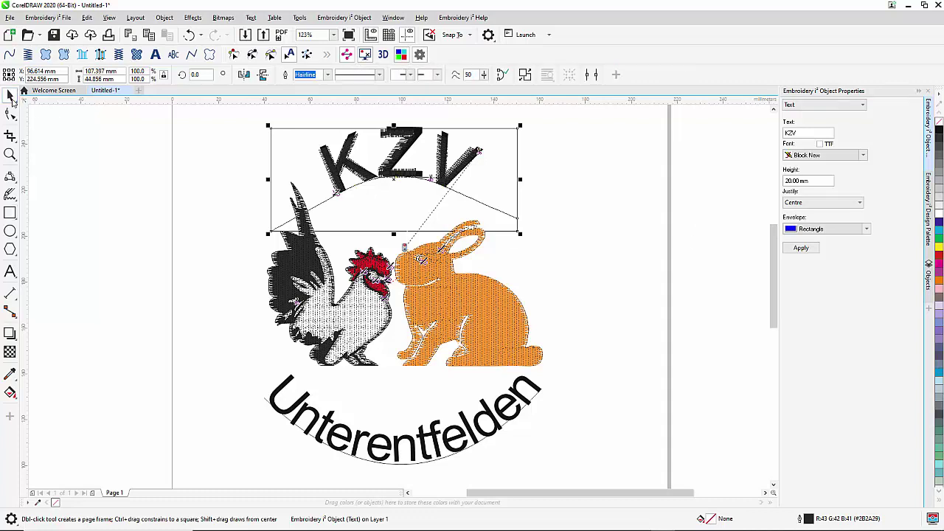
left_click(573, 173)
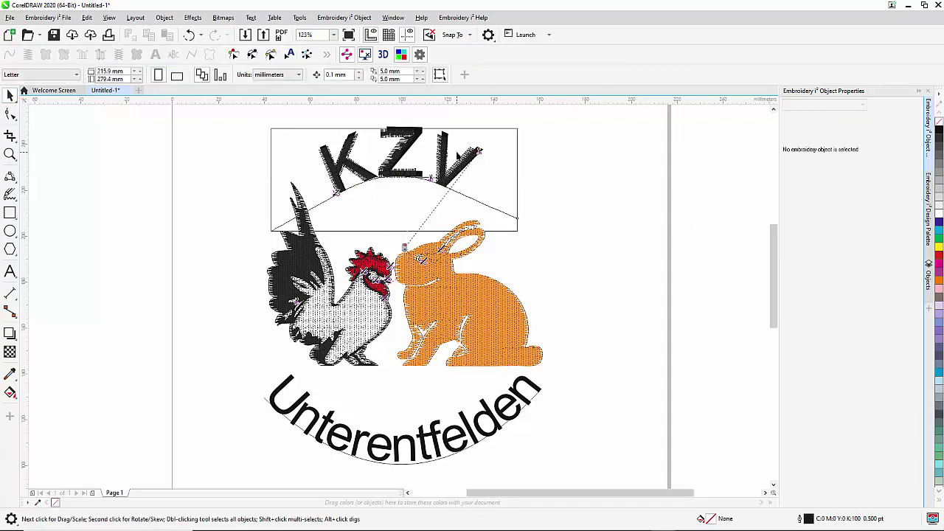
left_click(464, 170)
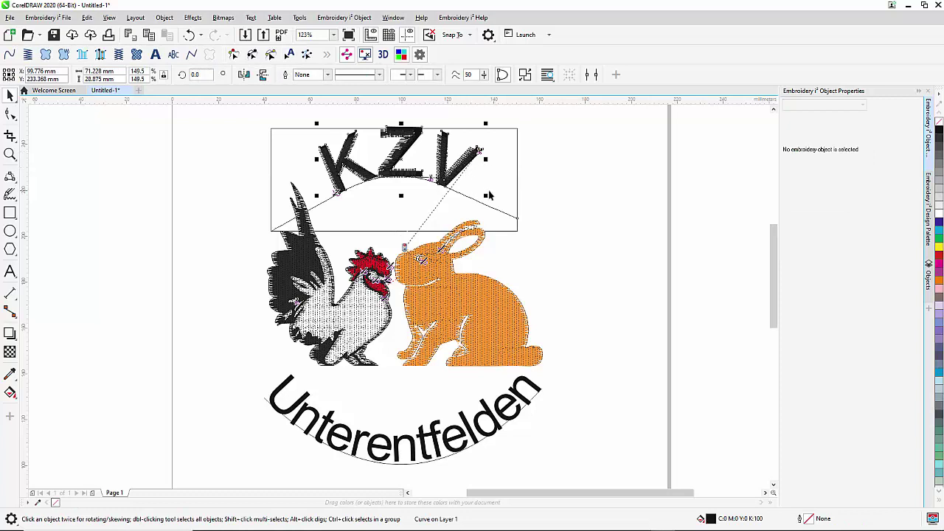
key("Escape")
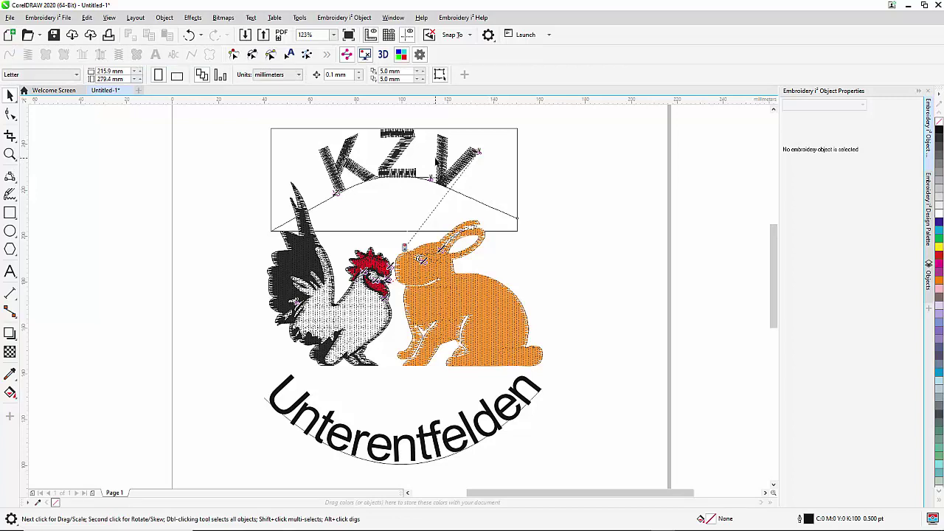
- Create embroidery text on the Unterentfelden curve and change MY TEXT to Unterentfelden
left_click(423, 462)
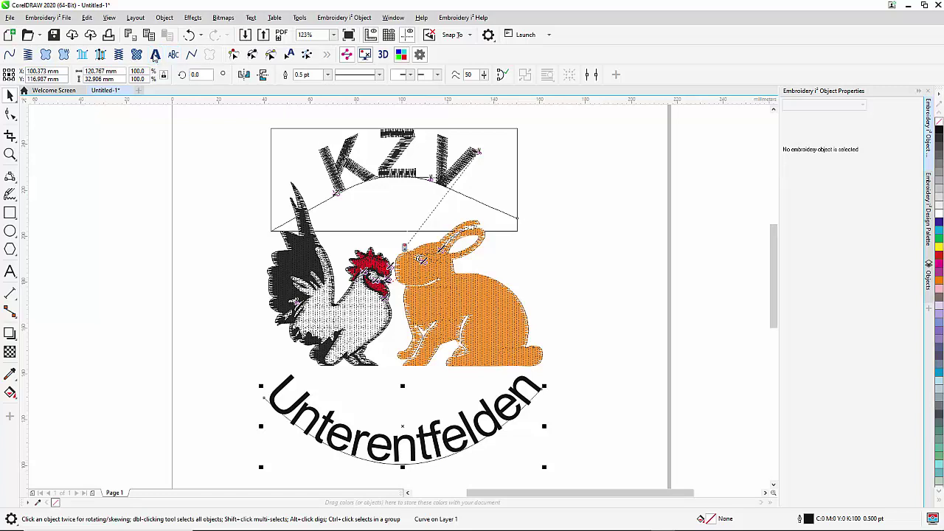
left_click(155, 55)
left_click(822, 130)
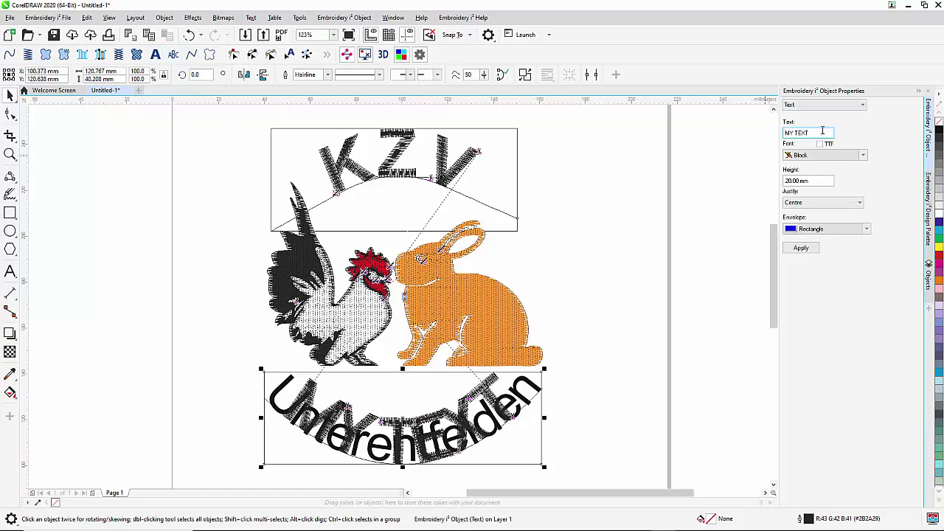
left_click_drag(822, 130, 784, 135)
type("Unterentfelden")
- Set the Unterentfelden lettering height to 15 mm and apply
left_click_drag(819, 185, 771, 176)
type("15")
left_click(804, 249)
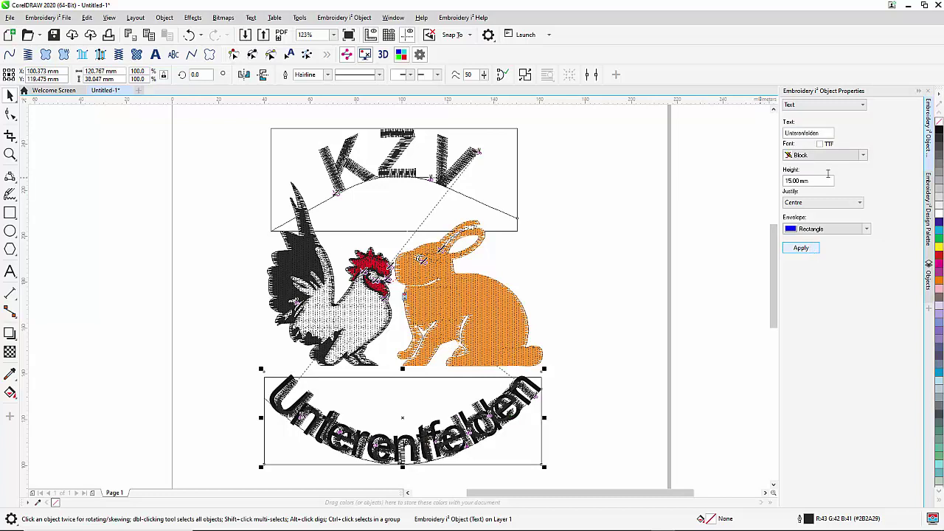
- Try the Block New font on the Unterentfelden lettering and apply it
left_click(868, 159)
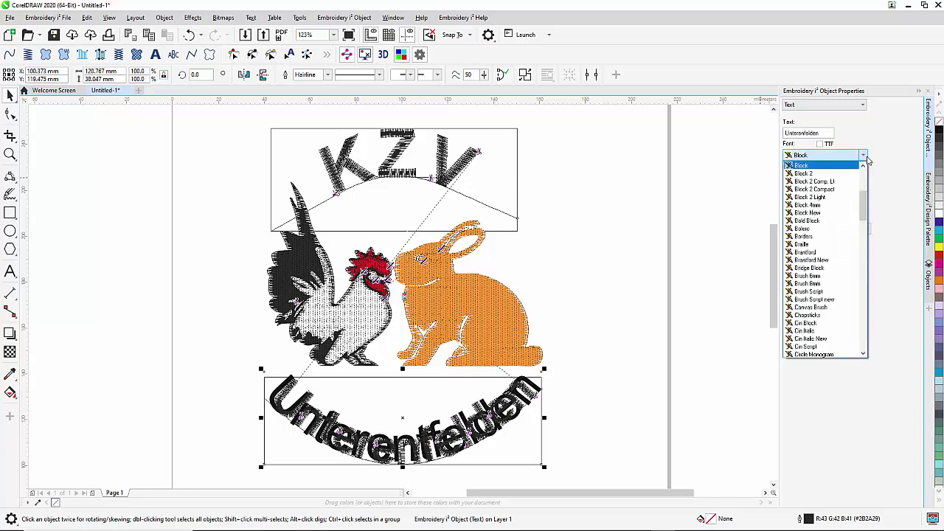
key("Escape")
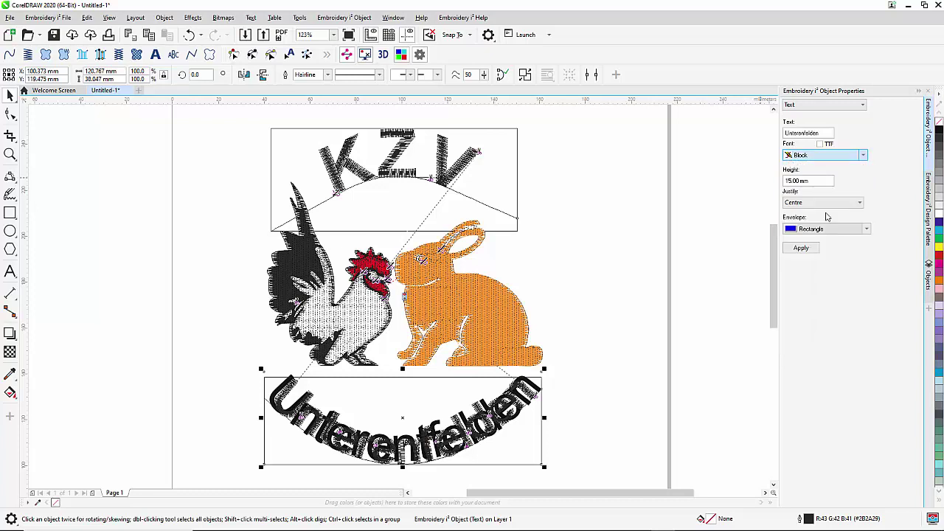
key("Down")
left_click(812, 253)
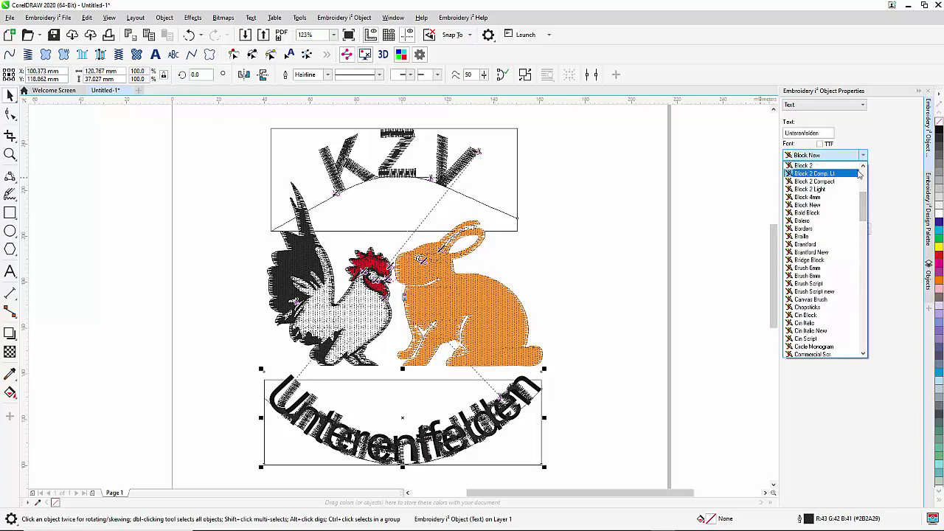
- Revert the lettering to the Block font, then select the original TrueType Unterentfelden curve
scroll(812, 173, "up", 3)
left_click(808, 165)
left_click(804, 249)
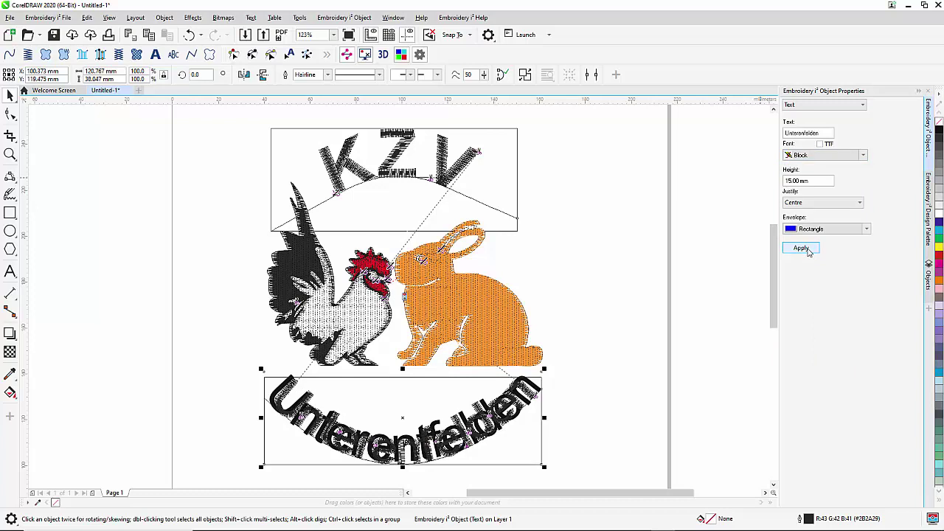
left_click(591, 331)
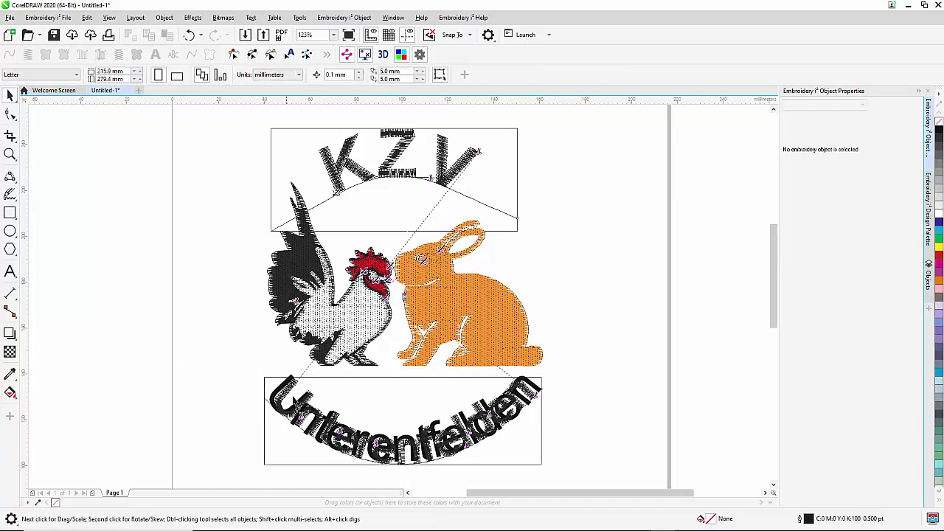
left_click(330, 416)
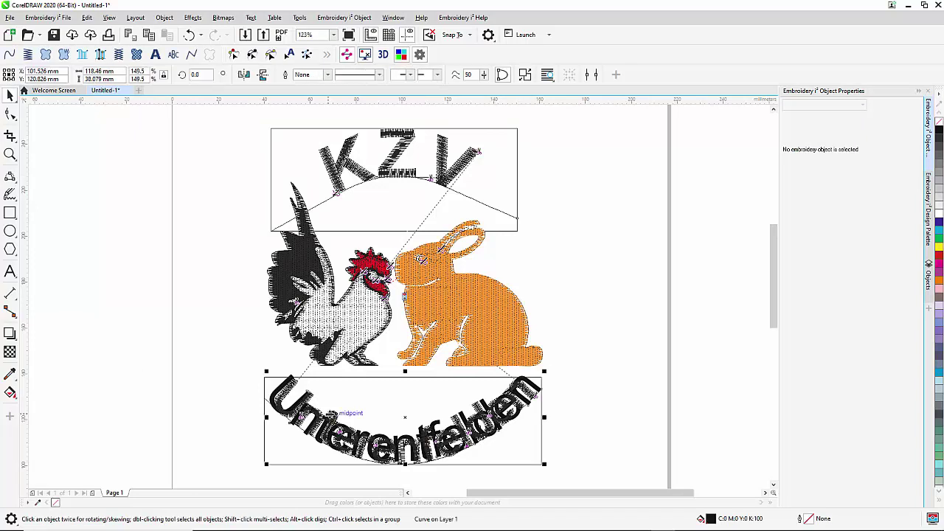